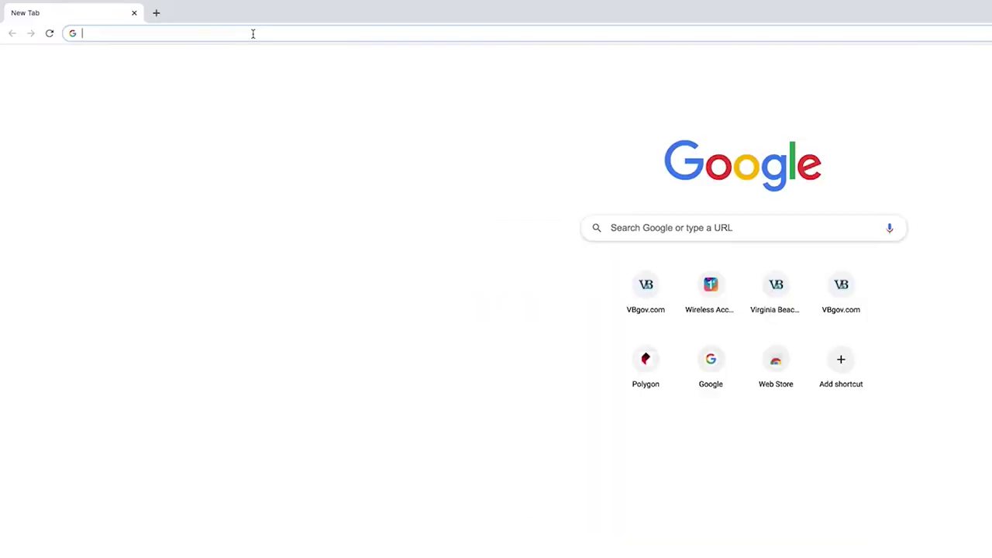
Go to vbgov.com/libraries in Chrome to load the Virginia Beach Public Library home page.
{"action": "type", "text": "vbgov"}
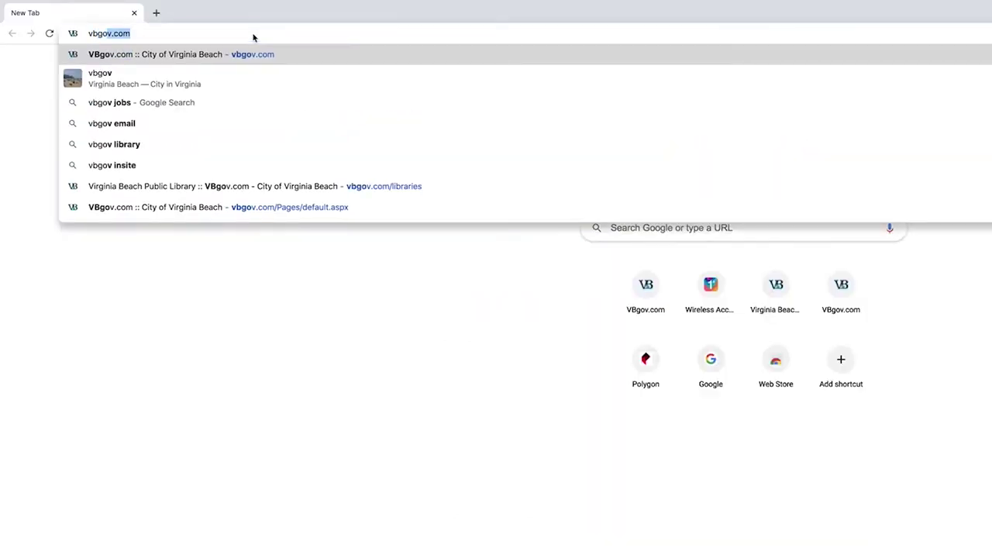
{"action": "type", "text": ".com/li"}
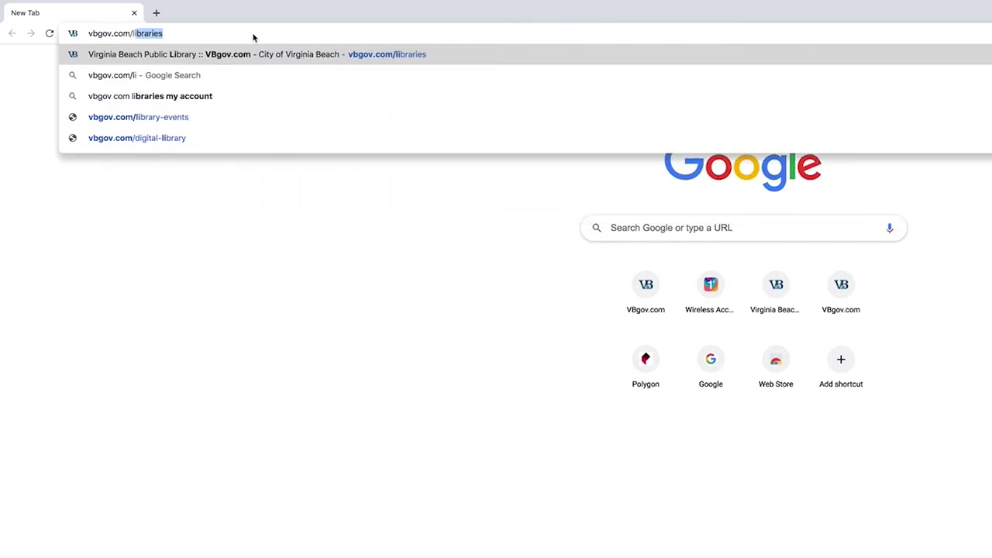
{"action": "type", "text": "brarie"}
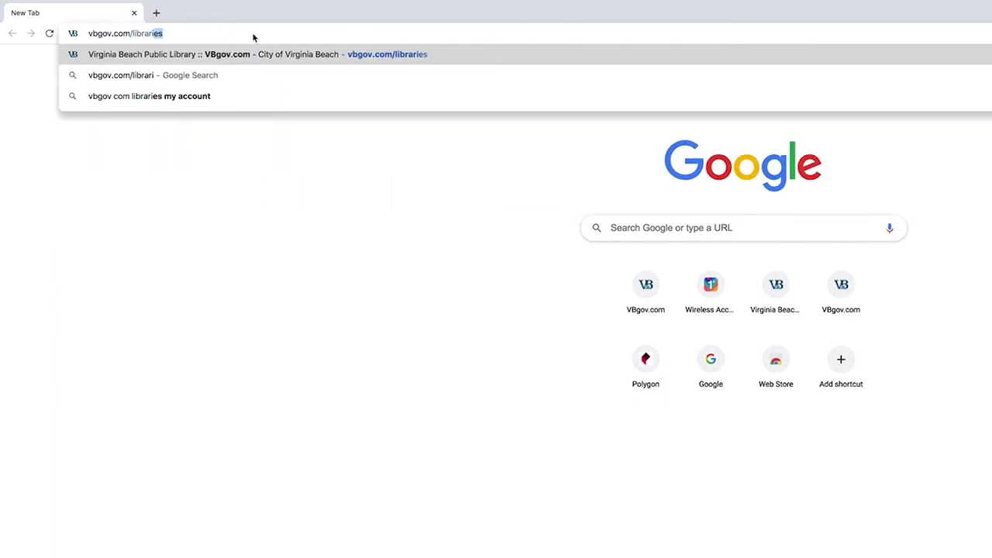
{"action": "key", "text": "Return"}
{"action": "mouse_move", "coordinate": [18, 209]}
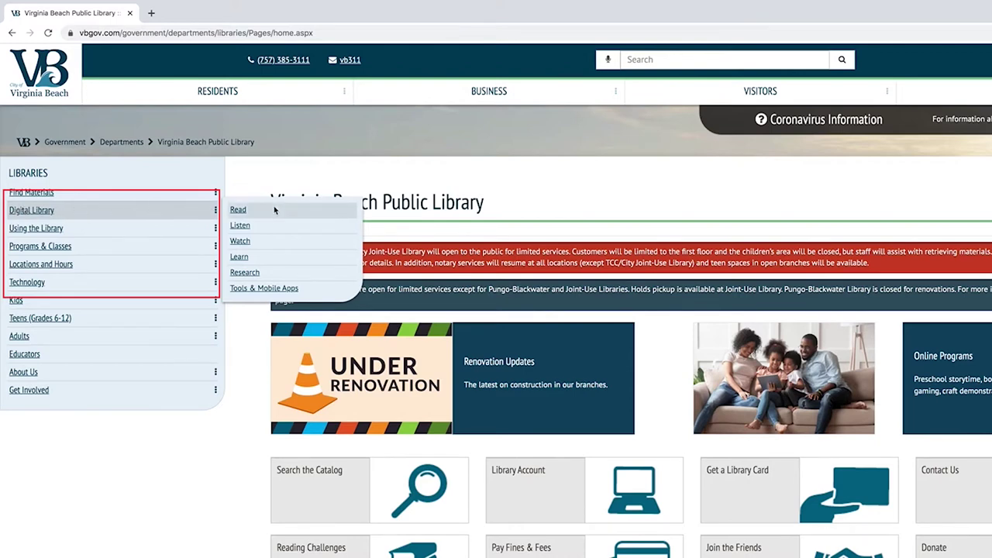
Open the library's Research Resources A to Z list, which shows Data Axle Reference Solutions under D.
{"action": "left_click", "coordinate": [245, 273]}
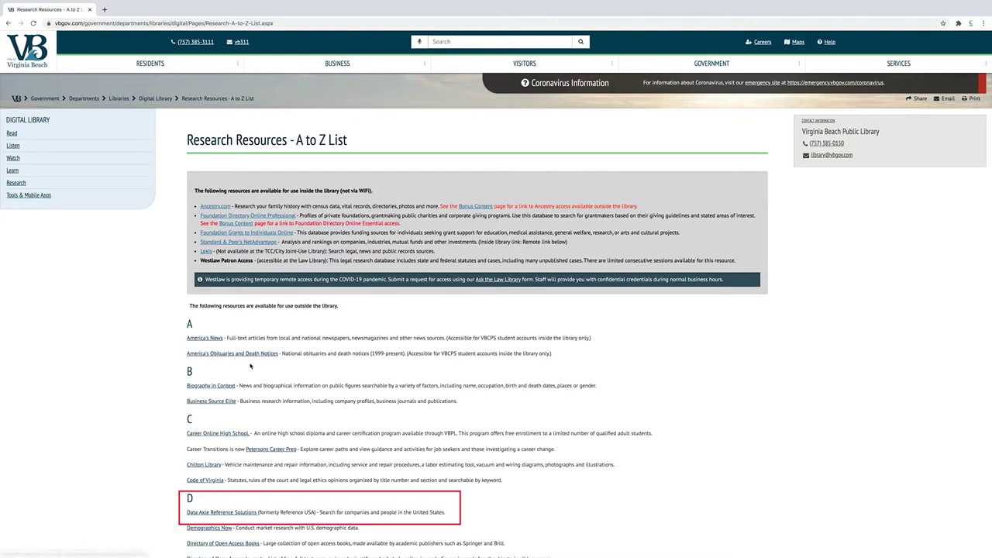
Launch Data Axle Reference Solutions from the A to Z list and reach the U.S. Businesses Quick Search.
{"action": "left_click", "coordinate": [245, 513]}
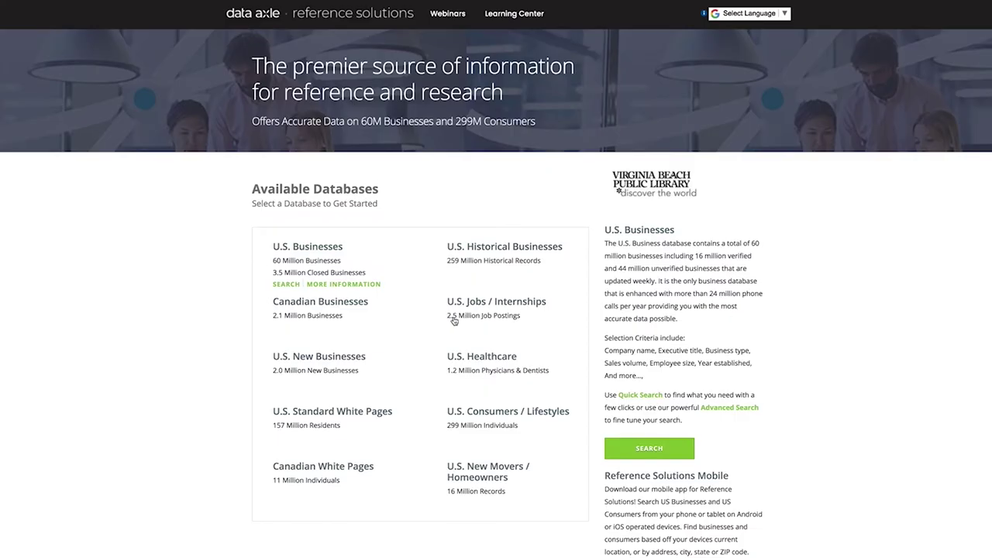
{"action": "mouse_move", "coordinate": [449, 321]}
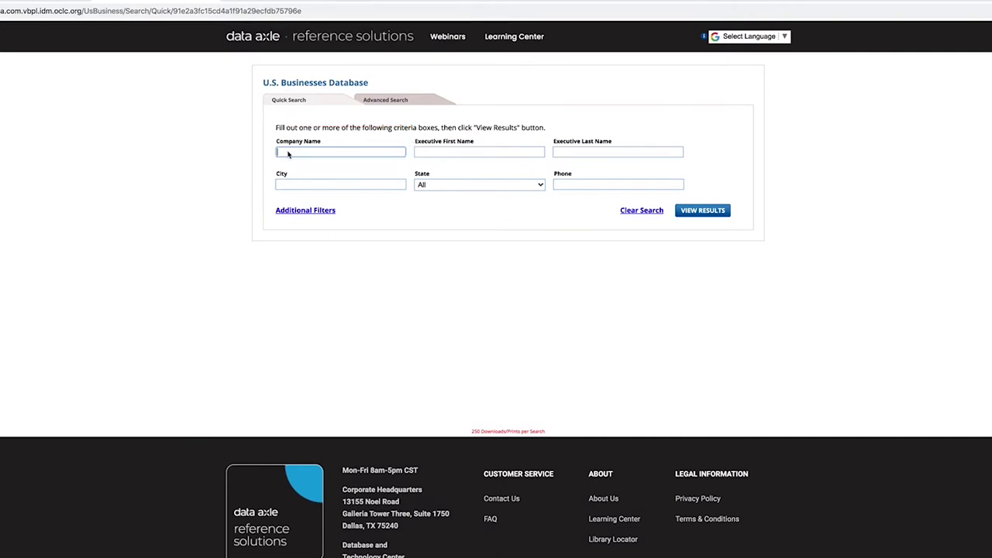
Search U.S. Businesses for company Panera Bread in city Virginia Beach, state Virginia.
{"action": "type", "text": "P"}
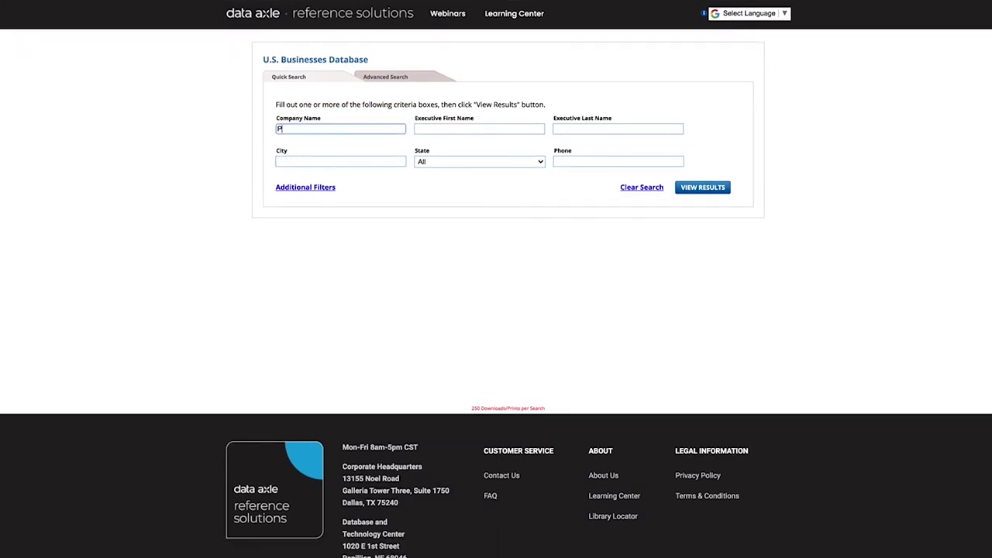
{"action": "type", "text": "anera Bread"}
{"action": "left_click", "coordinate": [289, 162]}
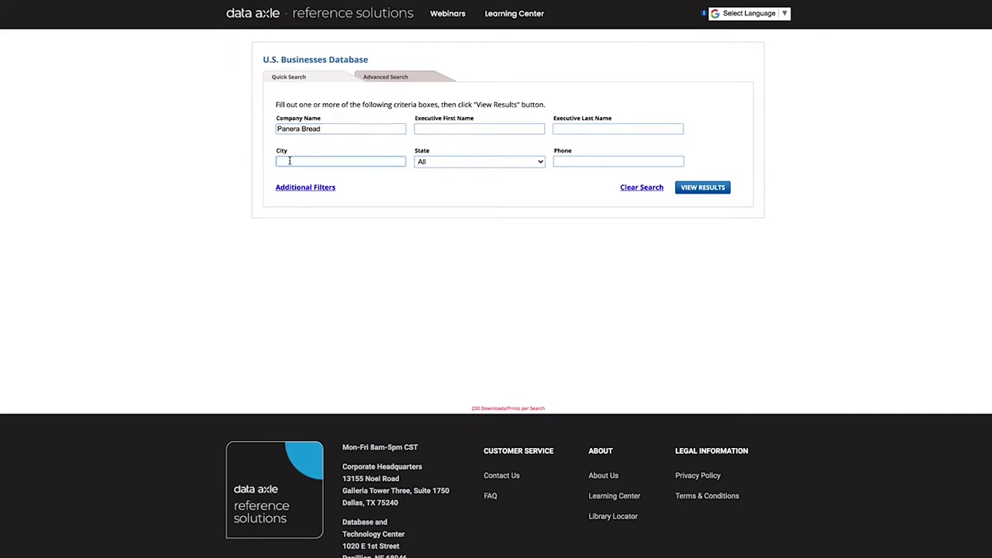
{"action": "type", "text": "Virgi"}
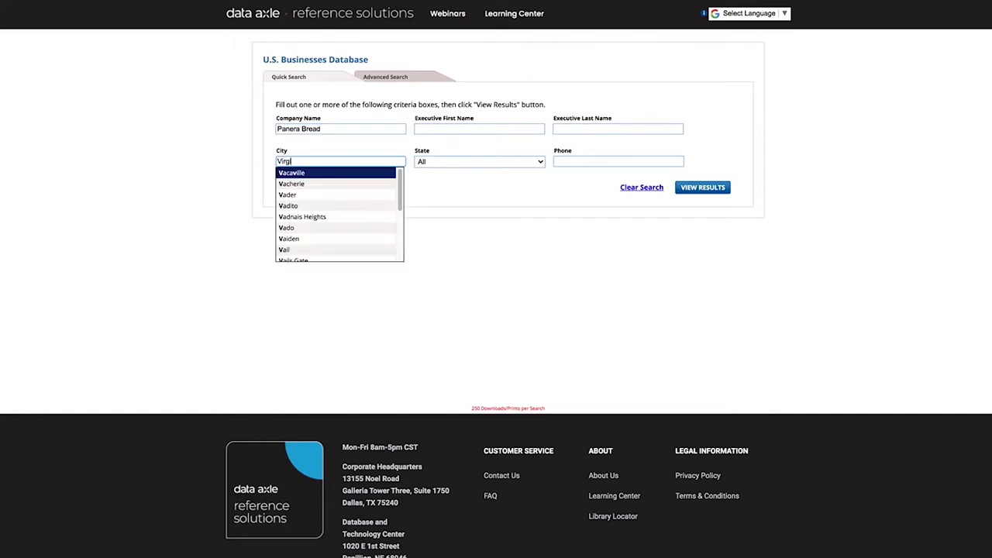
{"action": "type", "text": "nia Beach"}
{"action": "left_click", "coordinate": [310, 173]}
{"action": "left_click", "coordinate": [541, 161]}
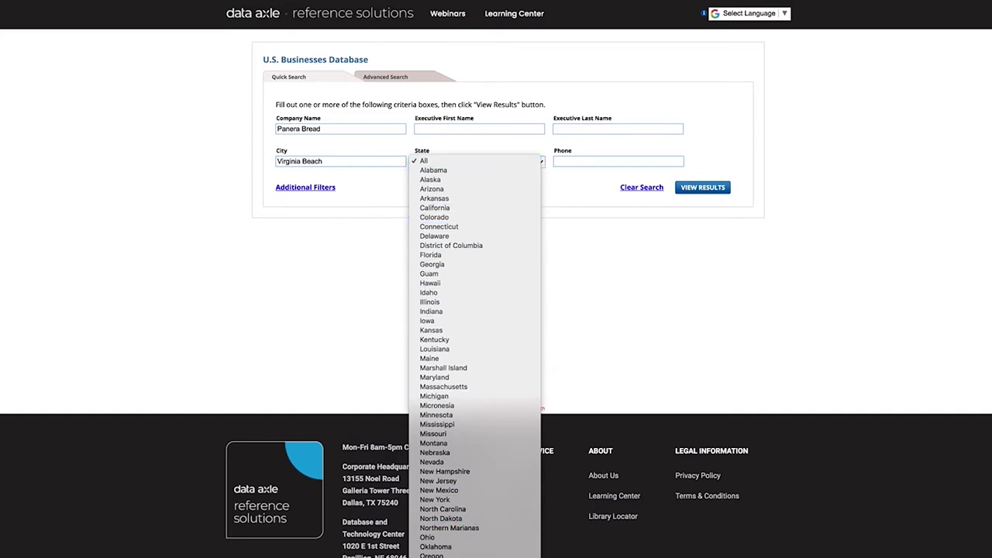
{"action": "left_click", "coordinate": [495, 407]}
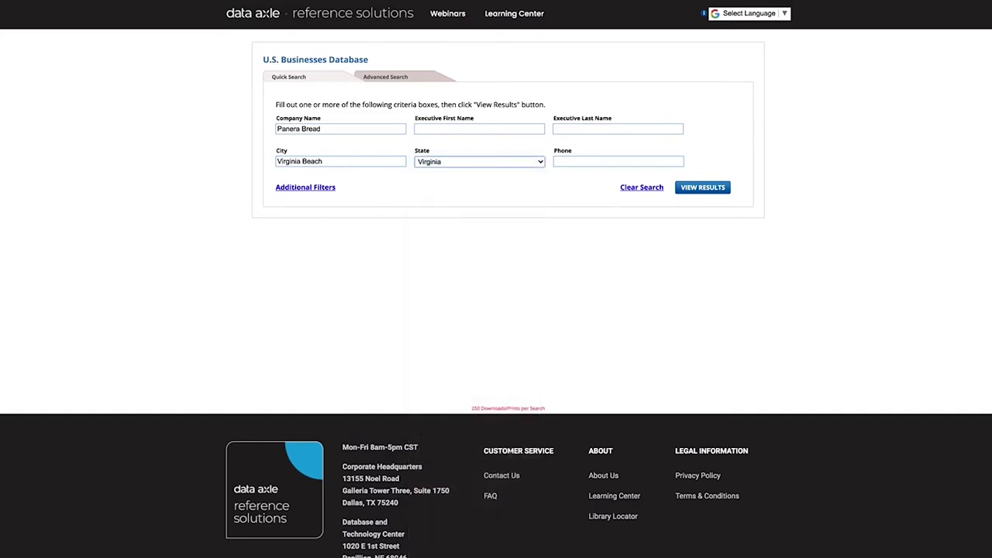
{"action": "left_click", "coordinate": [692, 190]}
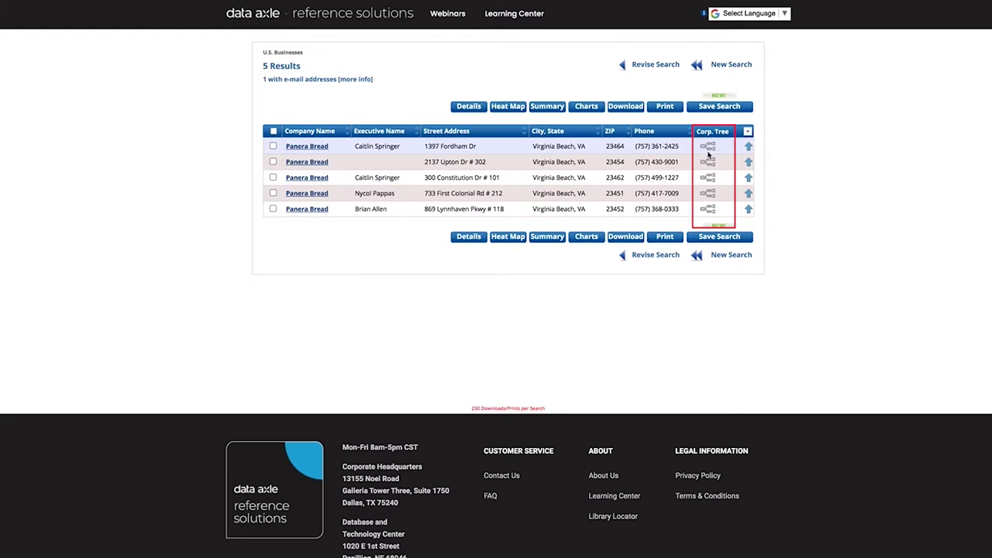
View the first result's corporate tree (Panera Bread, St Louis, MO), then return to the five results.
{"action": "left_click", "coordinate": [707, 155]}
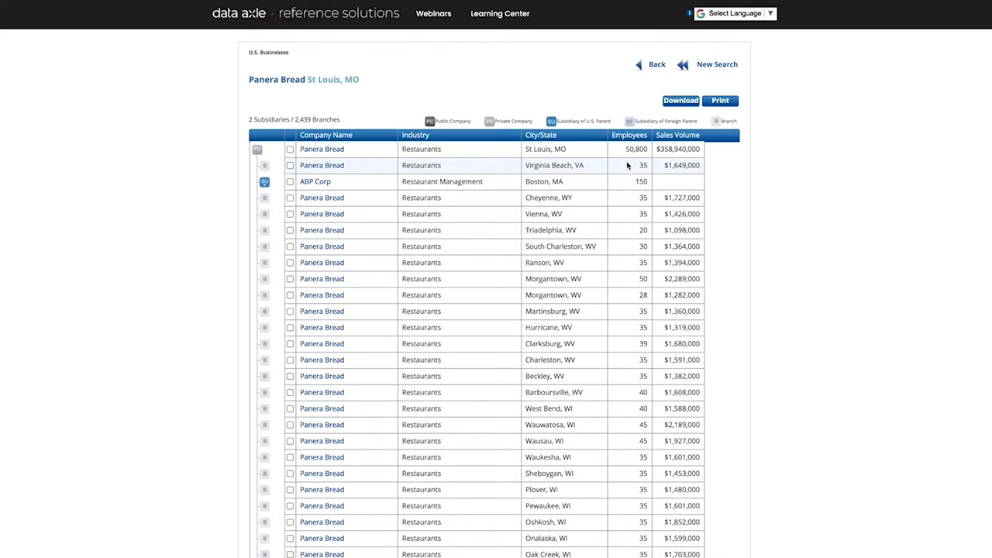
{"action": "left_click", "coordinate": [648, 66]}
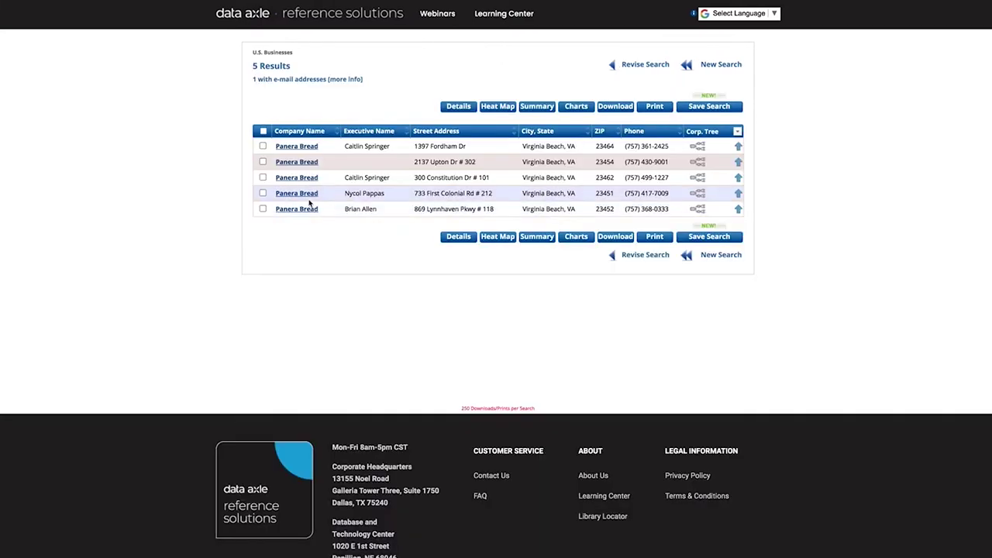
Check the 300 Constitution Dr # 101 location in the results list.
{"action": "left_click", "coordinate": [263, 178]}
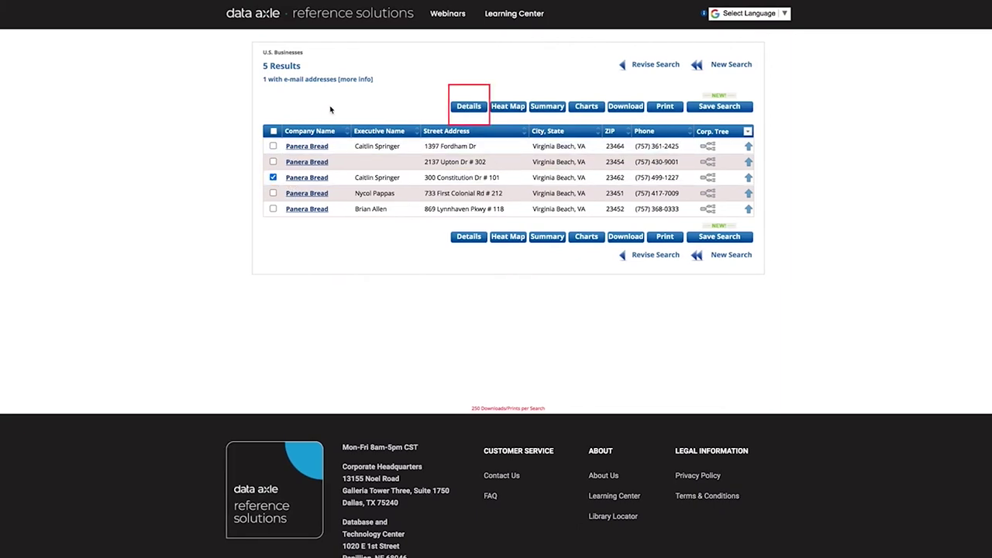
Open the full business details for the checked Panera Bread location and scroll through the record.
{"action": "left_click", "coordinate": [463, 107]}
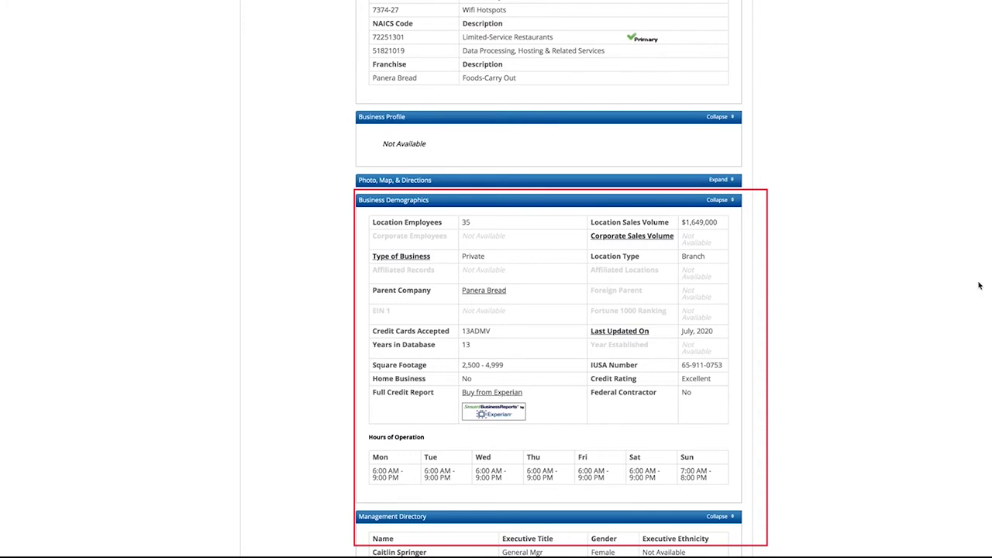
{"action": "scroll", "coordinate": [728, 302], "scroll_direction": "down", "scroll_amount": 2}
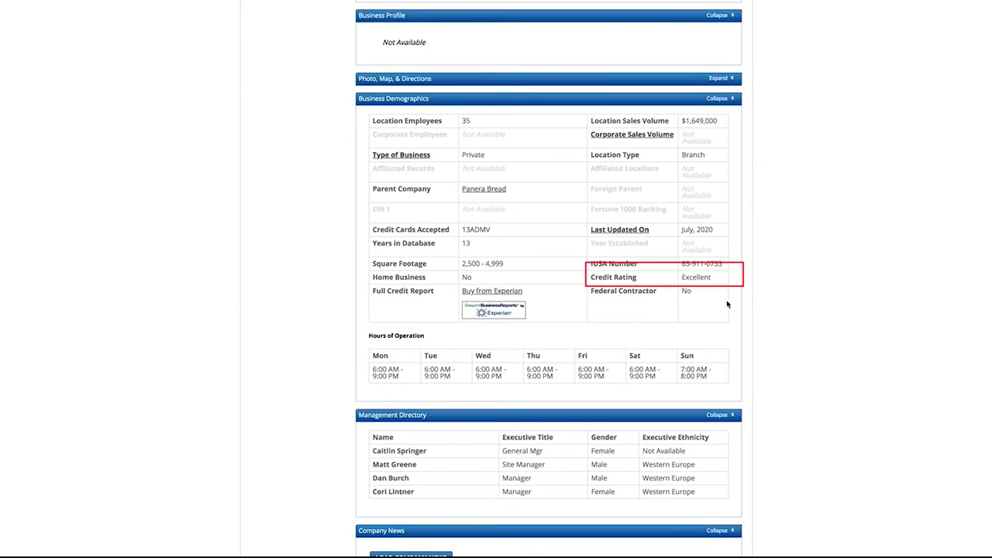
{"action": "scroll", "coordinate": [727, 305], "scroll_direction": "down", "scroll_amount": 2}
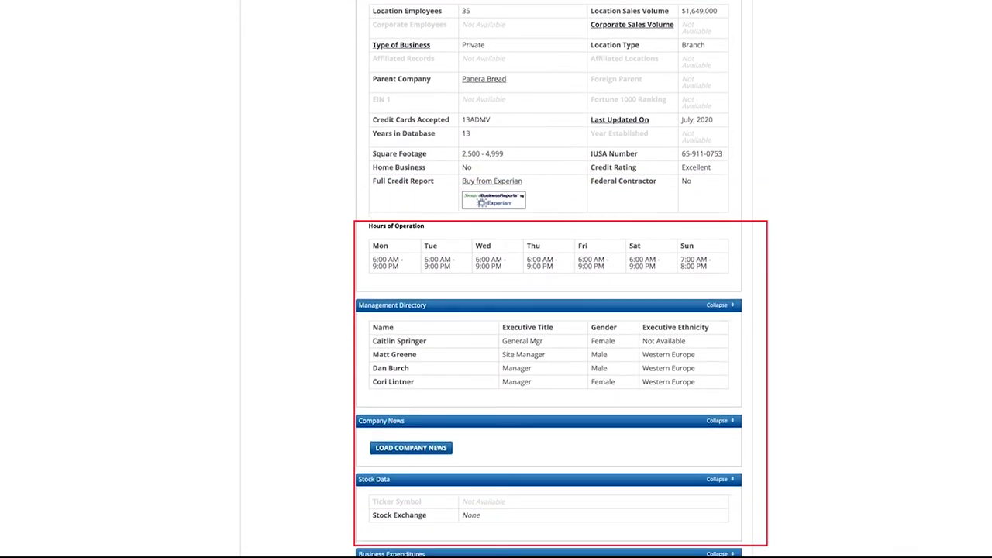
{"action": "scroll", "coordinate": [549, 310], "scroll_direction": "down", "scroll_amount": 1}
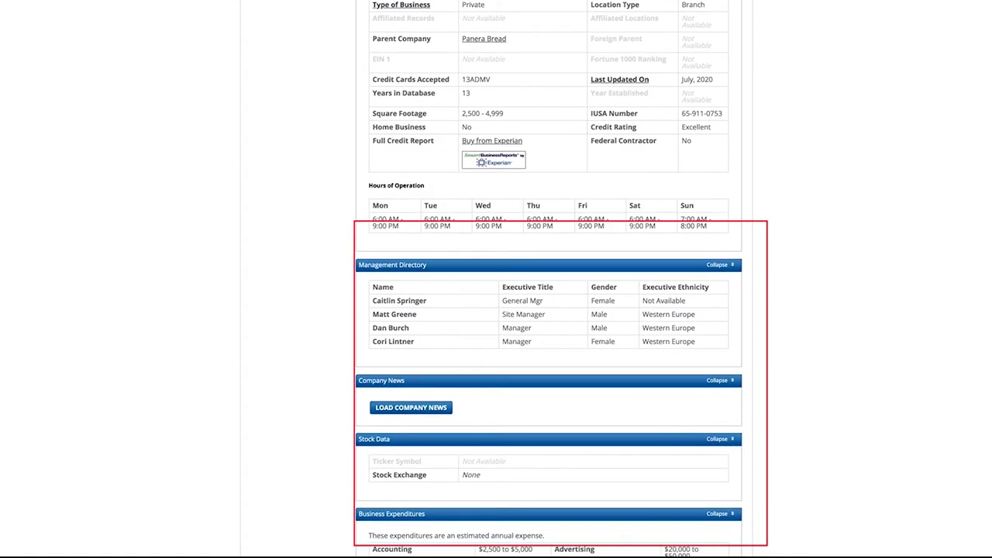
{"action": "scroll", "coordinate": [979, 302], "scroll_direction": "down", "scroll_amount": 1}
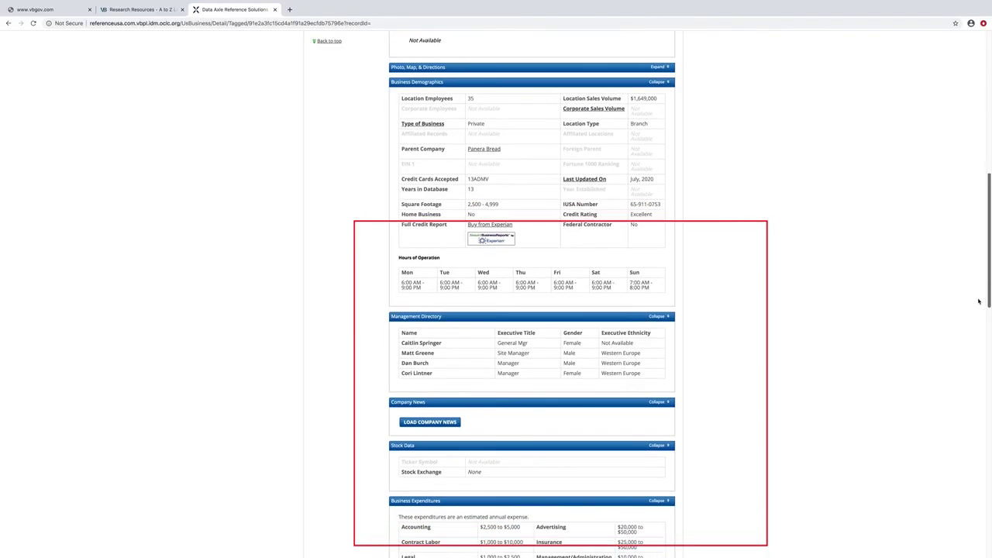
{"action": "scroll", "coordinate": [979, 301], "scroll_direction": "down", "scroll_amount": 2}
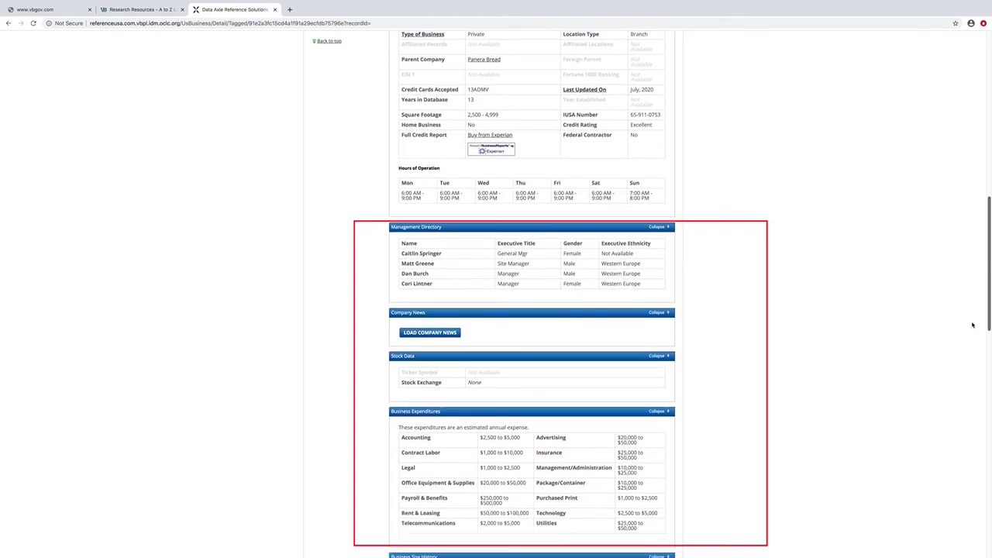
{"action": "scroll", "coordinate": [973, 324], "scroll_direction": "down", "scroll_amount": 1}
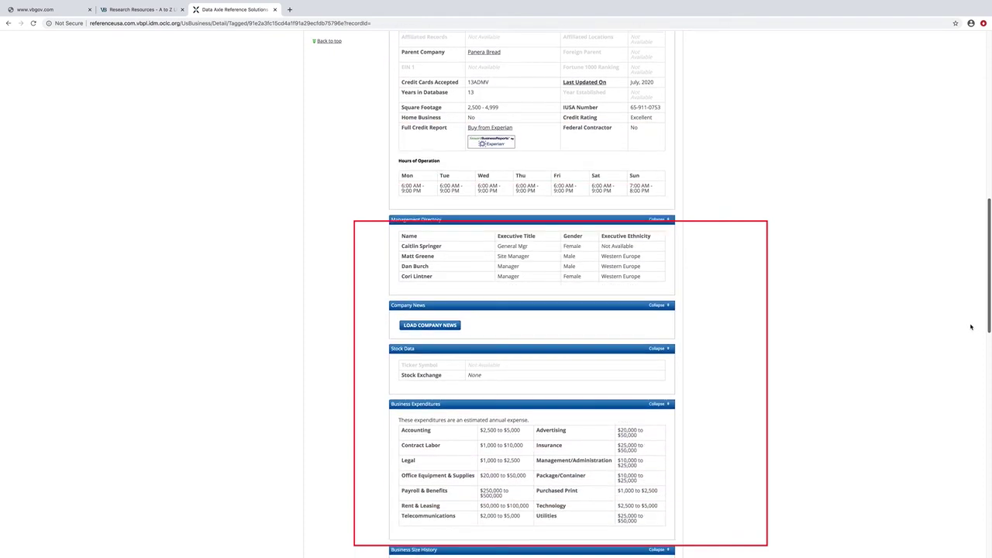
{"action": "scroll", "coordinate": [971, 327], "scroll_direction": "down", "scroll_amount": 1}
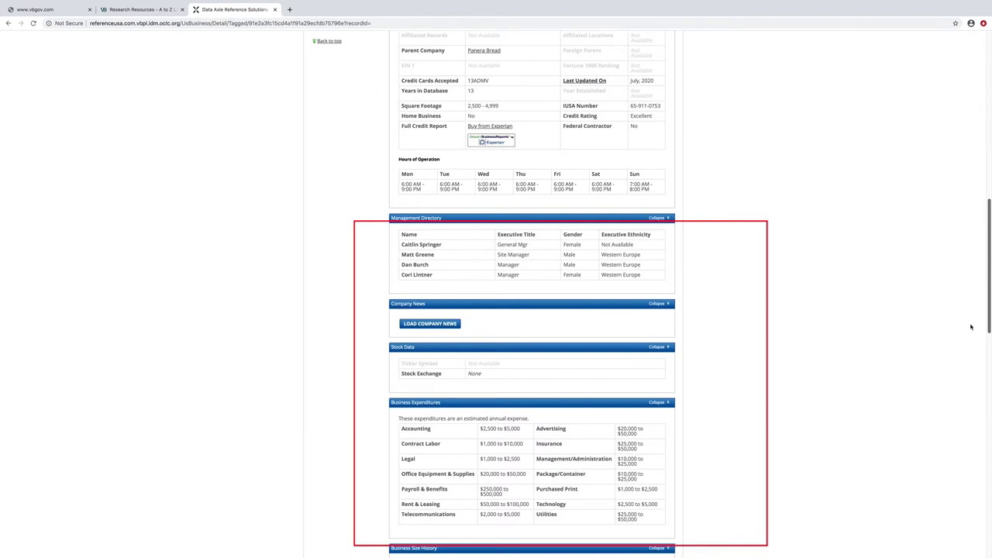
{"action": "scroll", "coordinate": [970, 327], "scroll_direction": "down", "scroll_amount": 2}
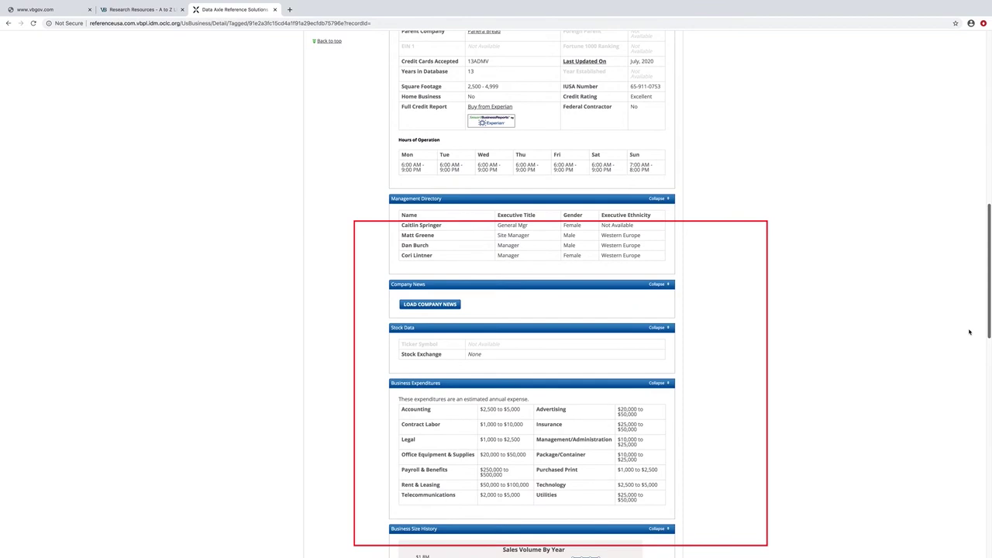
{"action": "scroll", "coordinate": [969, 332], "scroll_direction": "down", "scroll_amount": 5}
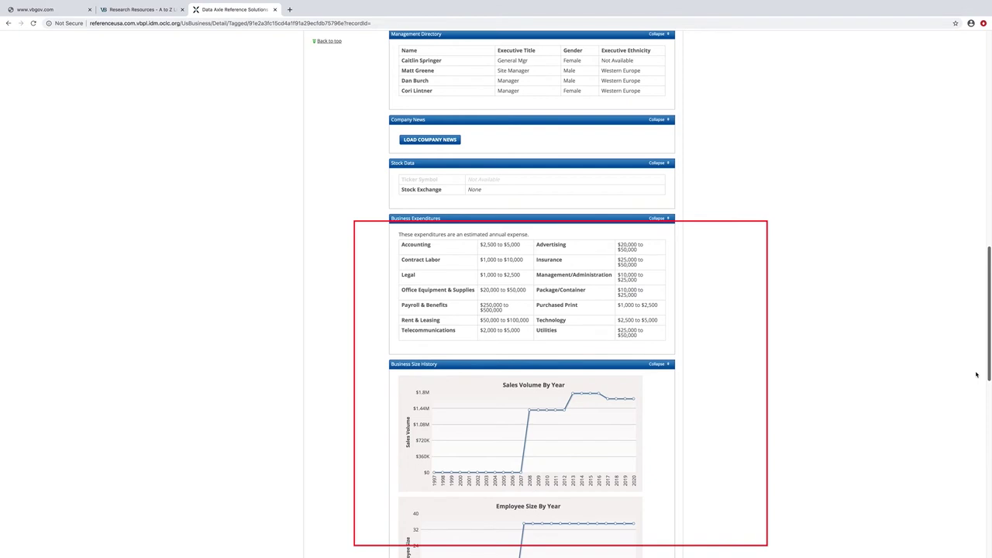
{"action": "scroll", "coordinate": [977, 374], "scroll_direction": "up", "scroll_amount": 1}
{"action": "scroll", "coordinate": [977, 374], "scroll_direction": "down", "scroll_amount": 1}
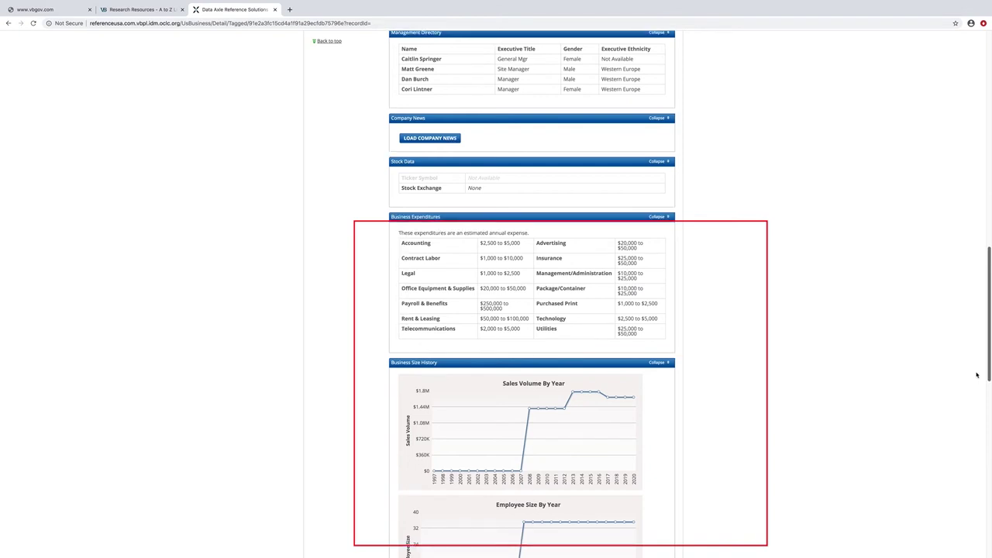
{"action": "scroll", "coordinate": [977, 376], "scroll_direction": "down", "scroll_amount": 1}
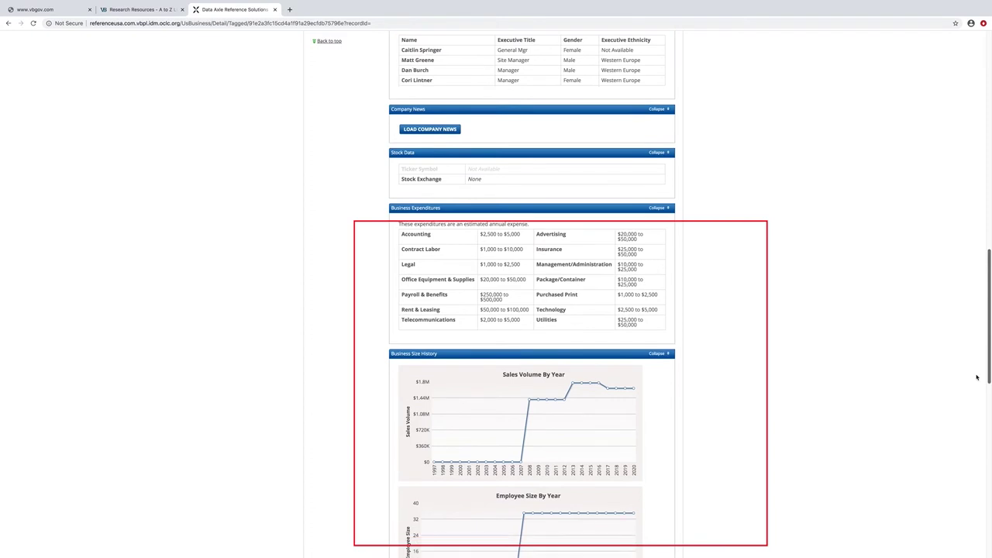
{"action": "scroll", "coordinate": [990, 361], "scroll_direction": "down", "scroll_amount": 5}
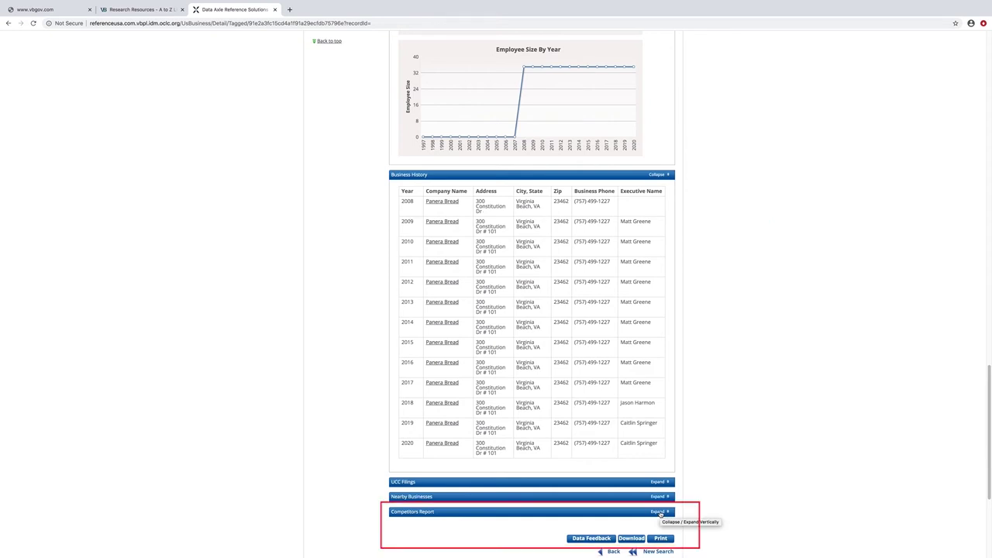
Expand the Competitors Report of nearby Virginia Beach restaurants, then go back to the results.
{"action": "left_click", "coordinate": [659, 513]}
{"action": "scroll", "coordinate": [704, 509], "scroll_direction": "down", "scroll_amount": 2}
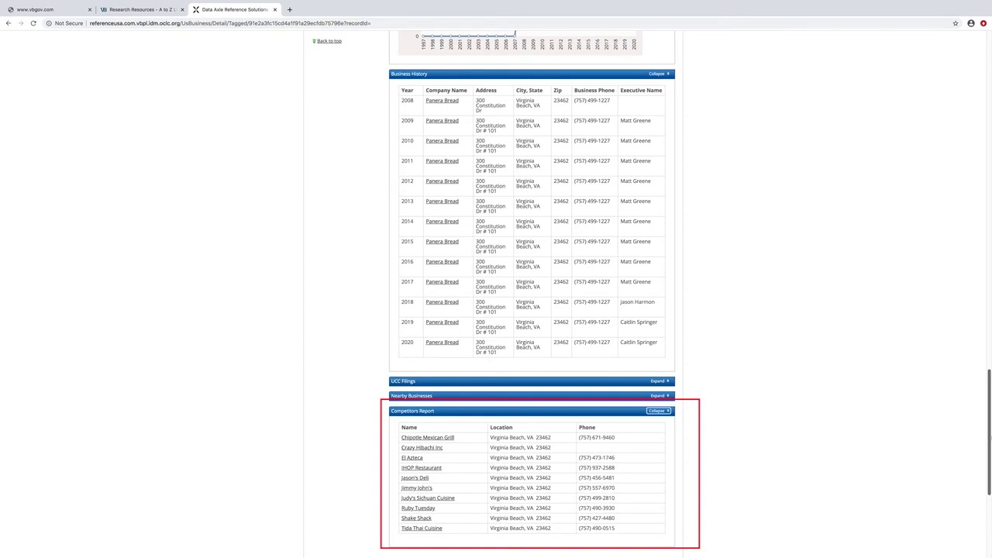
{"action": "scroll", "coordinate": [925, 132], "scroll_direction": "up", "scroll_amount": 15}
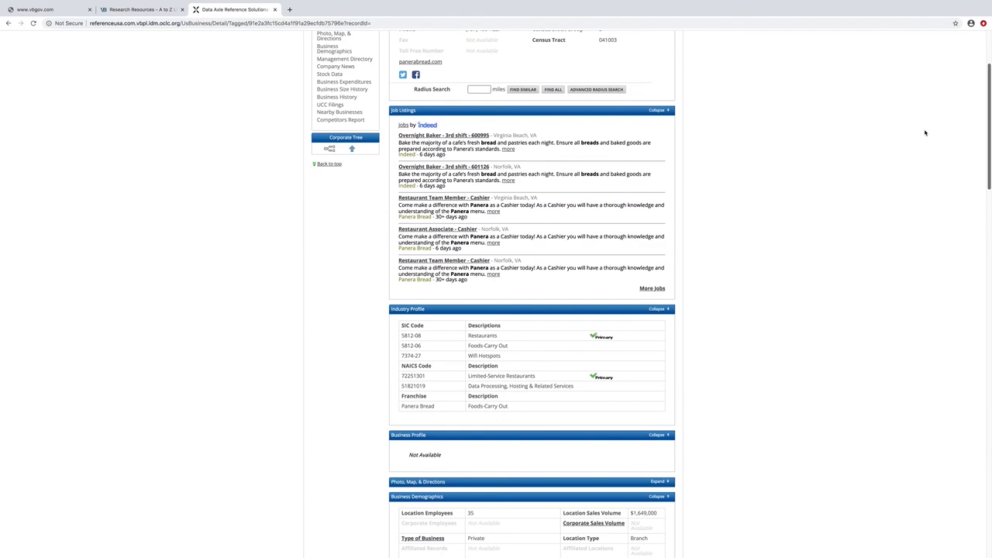
{"action": "scroll", "coordinate": [924, 132], "scroll_direction": "up", "scroll_amount": 4}
{"action": "left_click", "coordinate": [612, 81]}
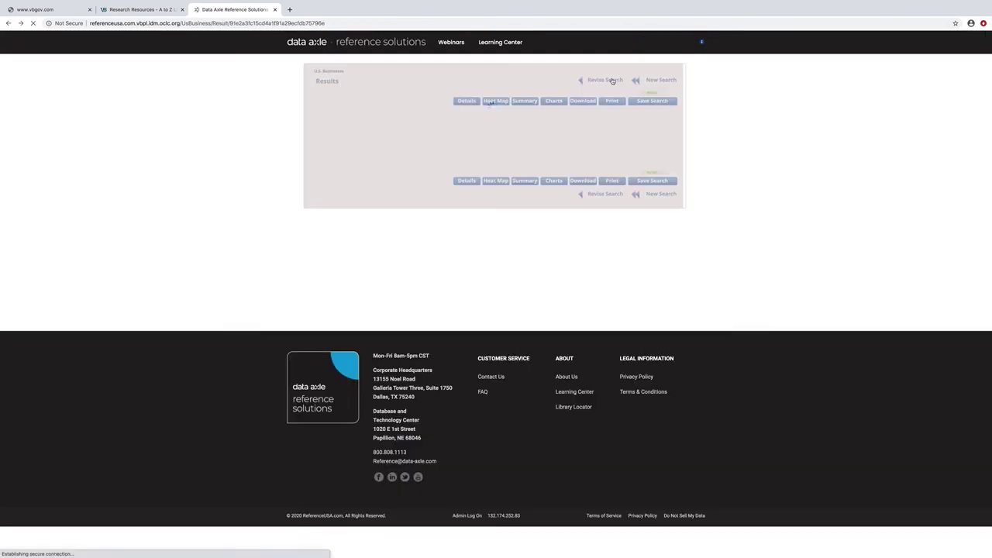
Check four Panera Bread results and view them on a heat map, then open the data summary.
{"action": "left_click", "coordinate": [321, 140]}
{"action": "left_click", "coordinate": [322, 152]}
{"action": "left_click", "coordinate": [322, 187]}
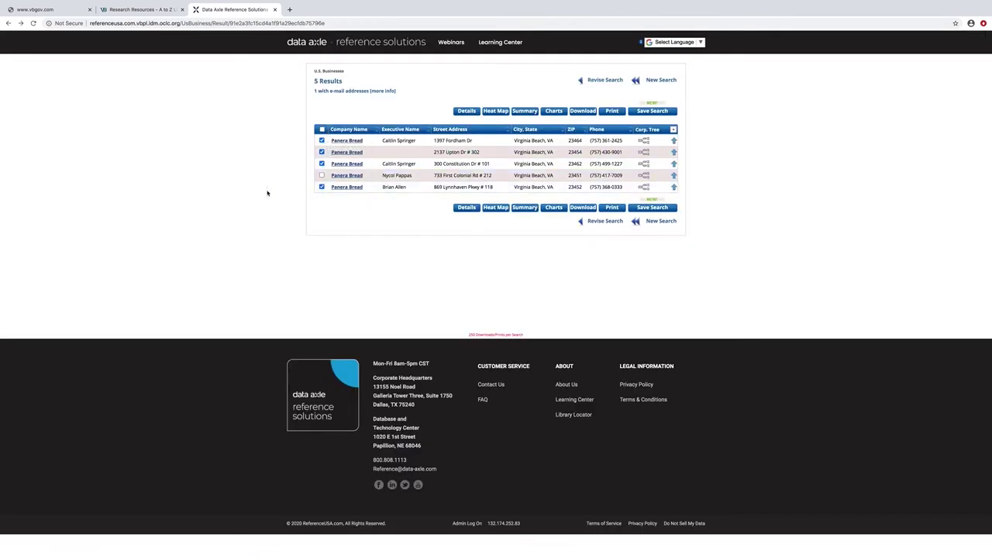
{"action": "left_click", "coordinate": [321, 175]}
{"action": "left_click", "coordinate": [495, 110]}
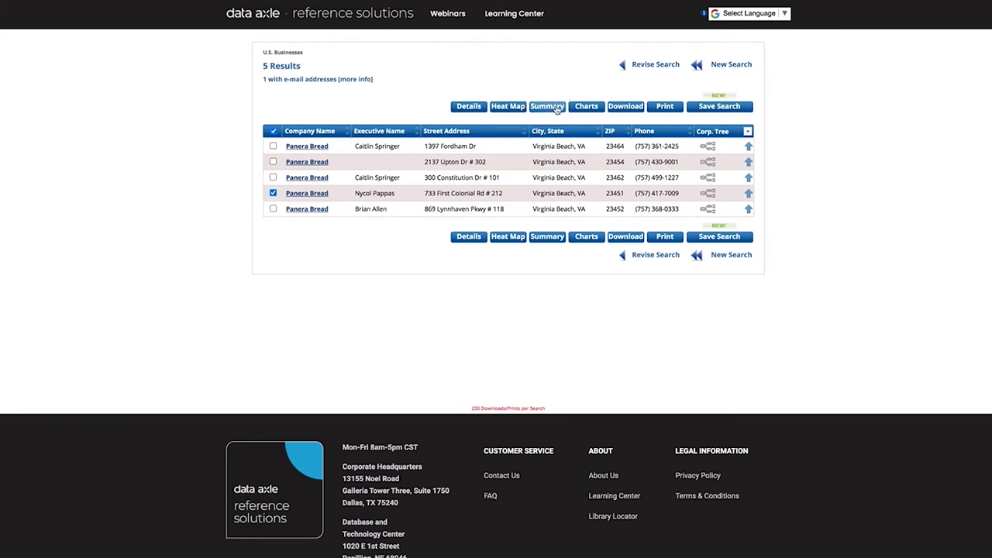
{"action": "left_click", "coordinate": [555, 106]}
{"action": "left_click", "coordinate": [655, 64]}
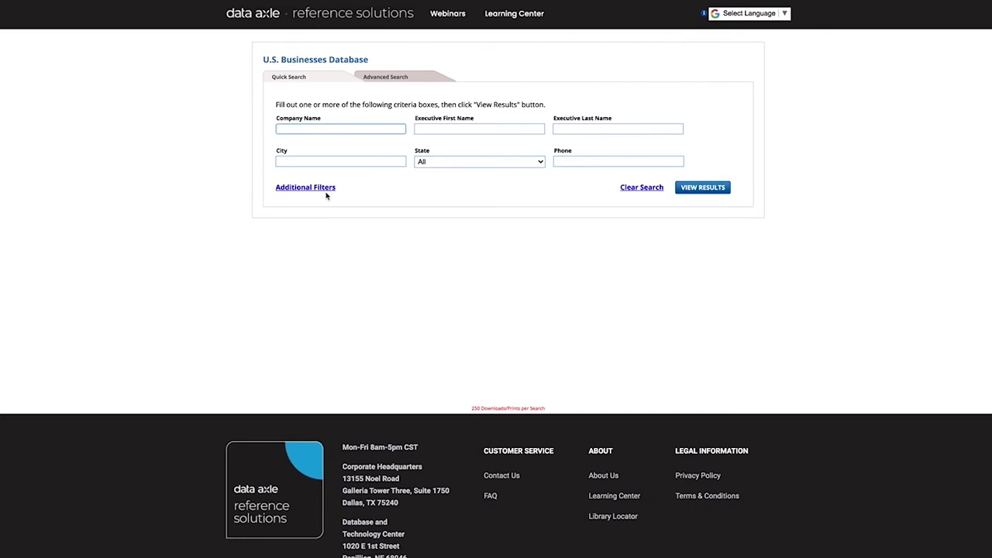
Open Advanced Search via Additional Filters, showing Verified Businesses and 15,647,340 records.
{"action": "left_click", "coordinate": [323, 188]}
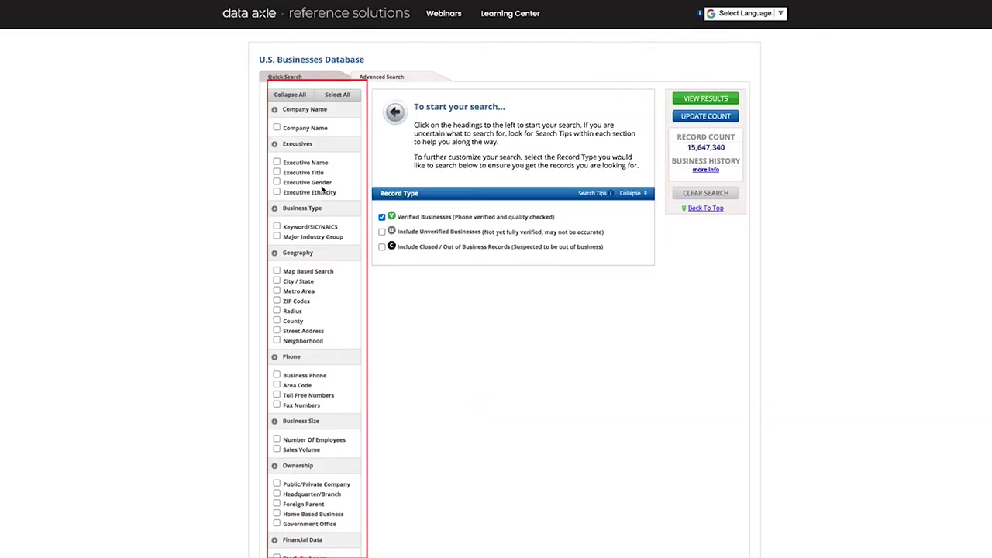